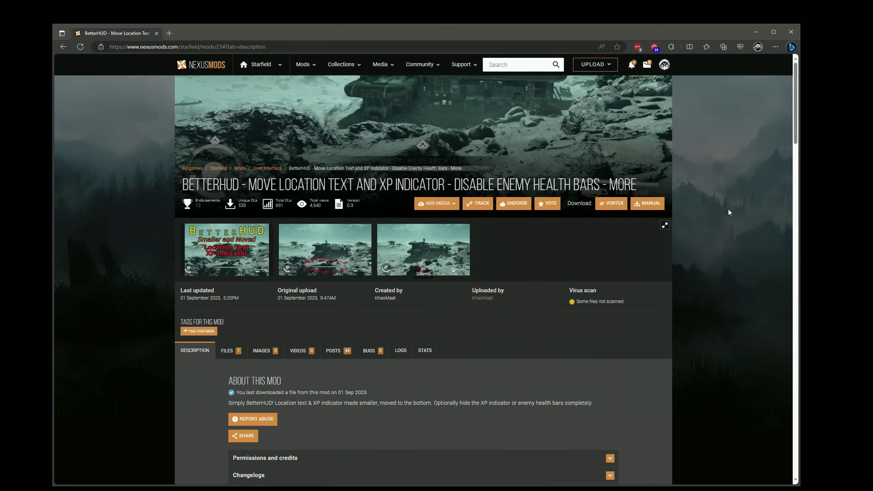
Show the downloadable files on the BetterHUD - Move Location Text and XP Indicator page
click(238, 356)
scroll(696, 225, down, 2)
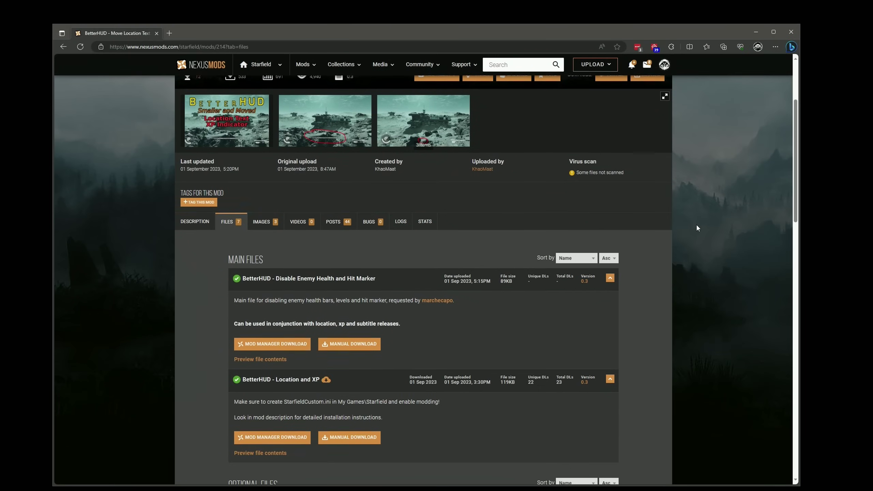
scroll(696, 228, down, 2)
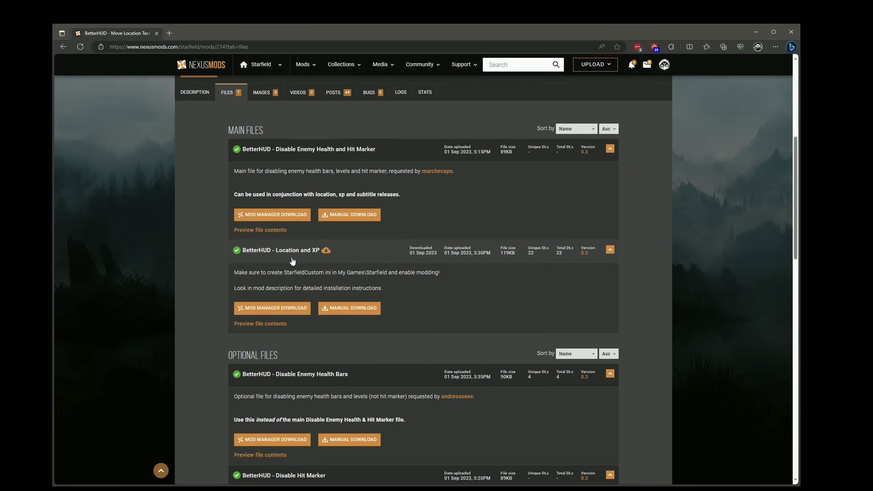
Send the BetterHUD - Location and XP main file to Vortex with Mod Manager Download
click(283, 312)
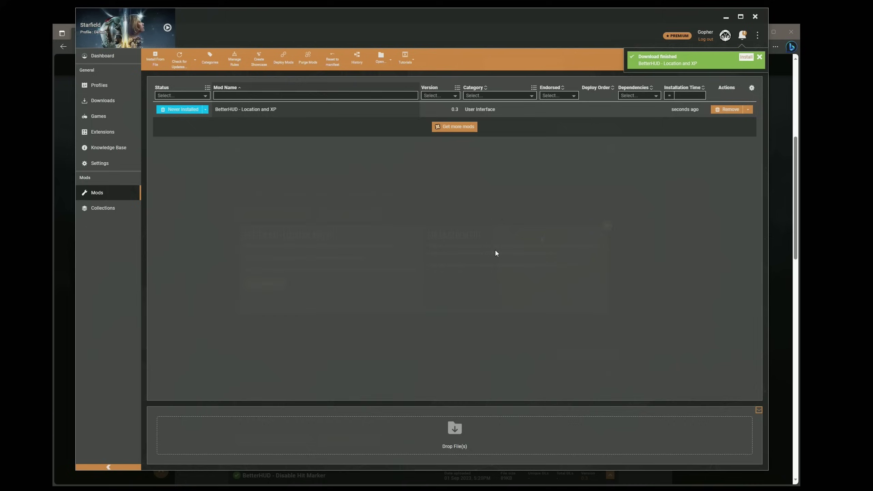
Install BetterHUD - Location and XP from the download notification, then minimize Vortex
click(745, 57)
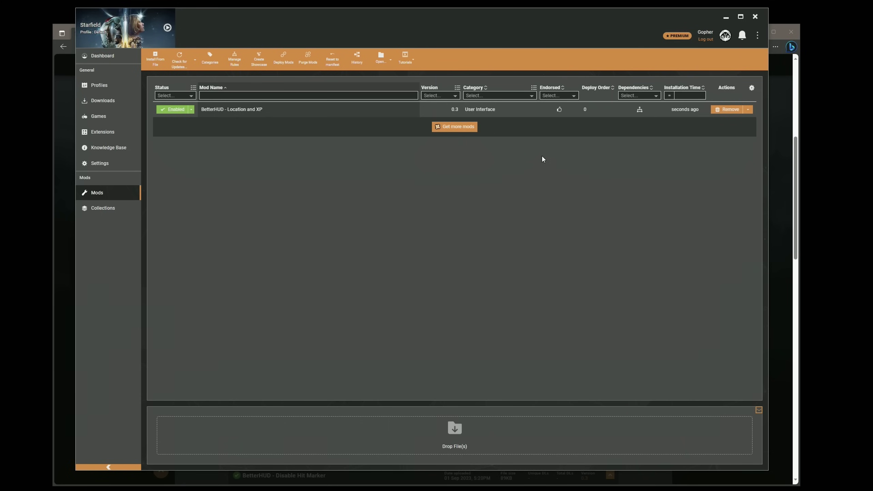
click(724, 17)
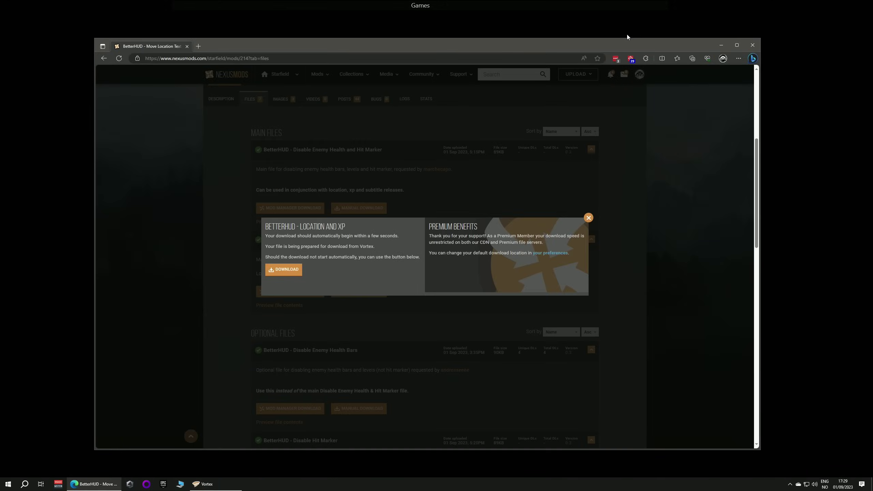
Minimize Edge and browse File Explorer to Documents\My Games\Starfield
click(718, 46)
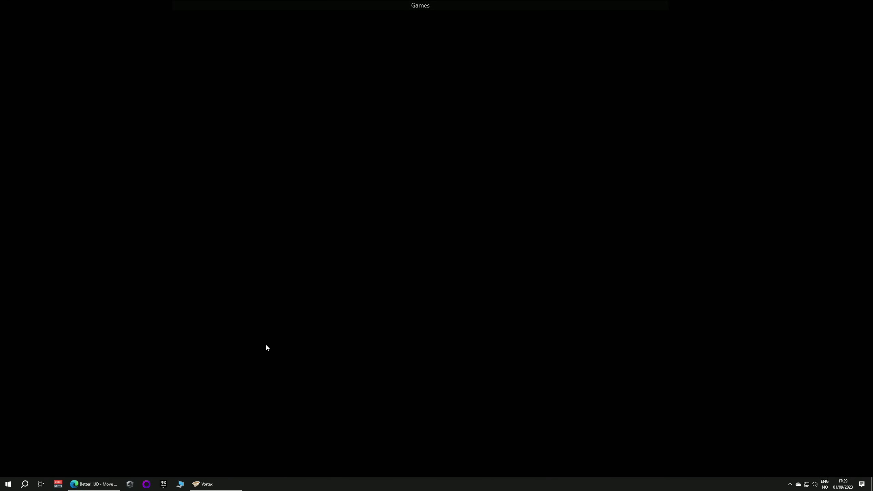
click(179, 483)
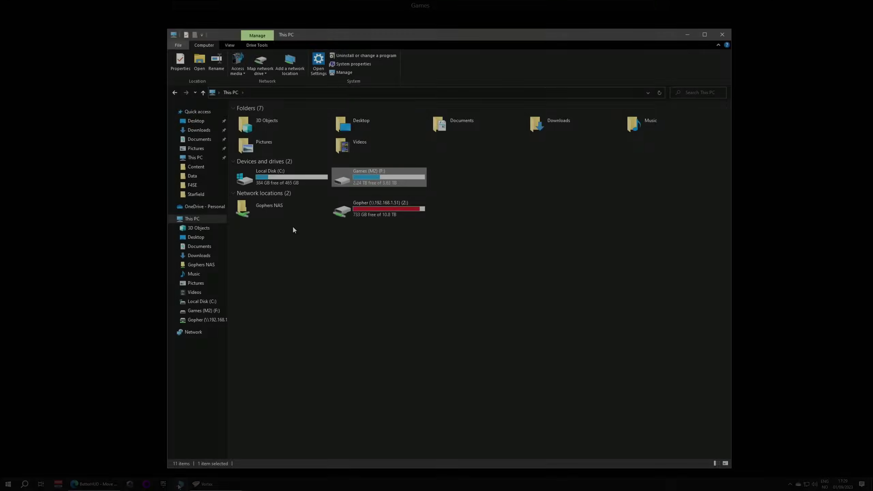
click(199, 248)
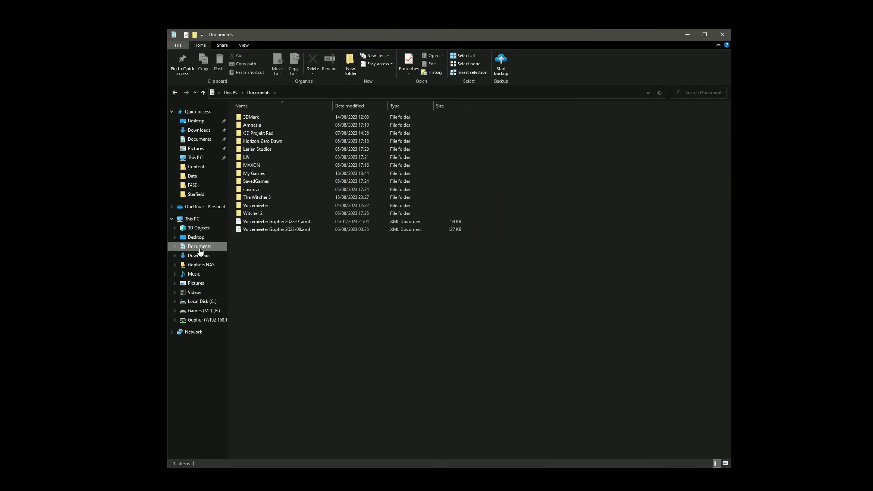
double_click(258, 175)
scroll(276, 320, down, 1)
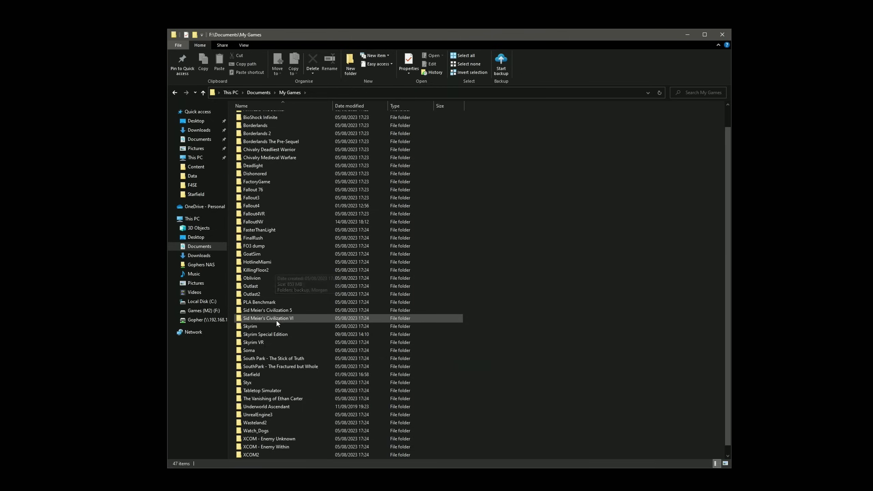
double_click(263, 366)
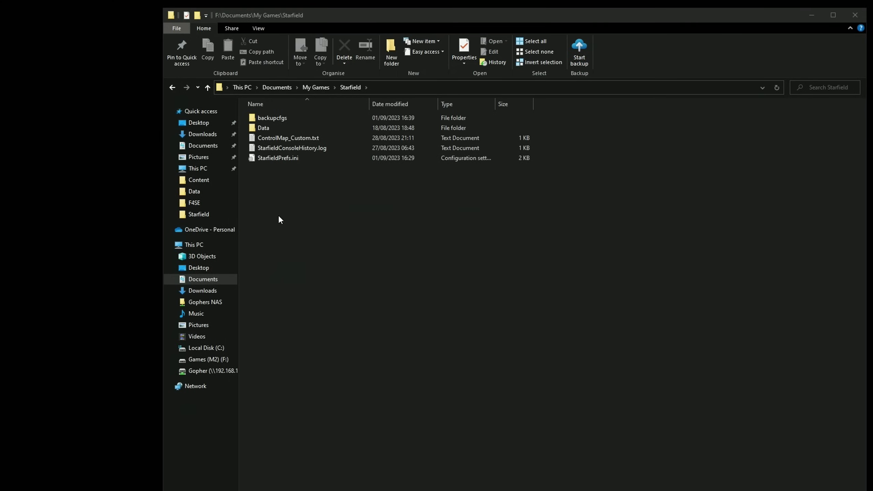
Create a new text document named StarfieldCustom.ini, accepting the change from .txt
right_click(280, 205)
mouse_move(333, 320)
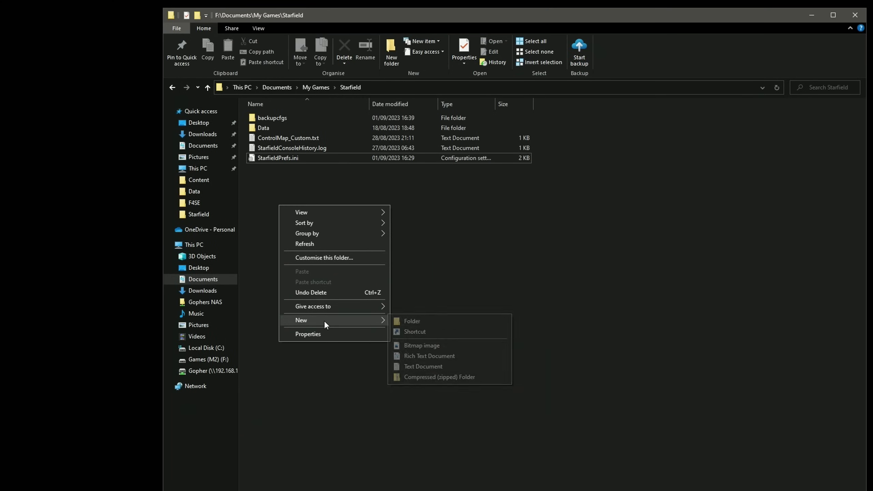
click(426, 367)
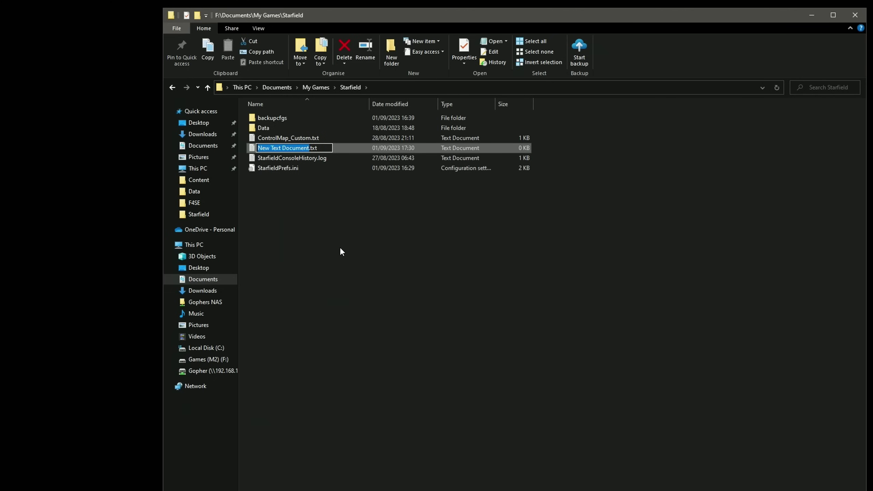
text(Starf)
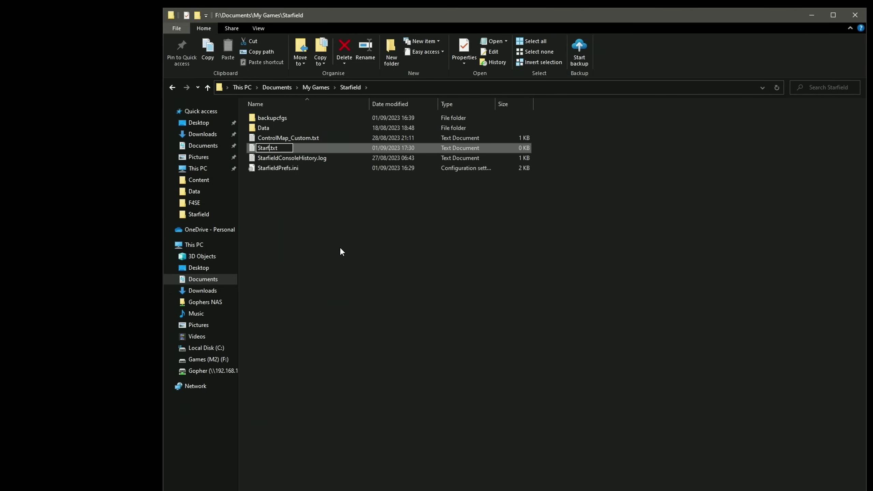
text(ieldCu)
text(stom.i)
text(ni)
key(Delete)
key(Delete)
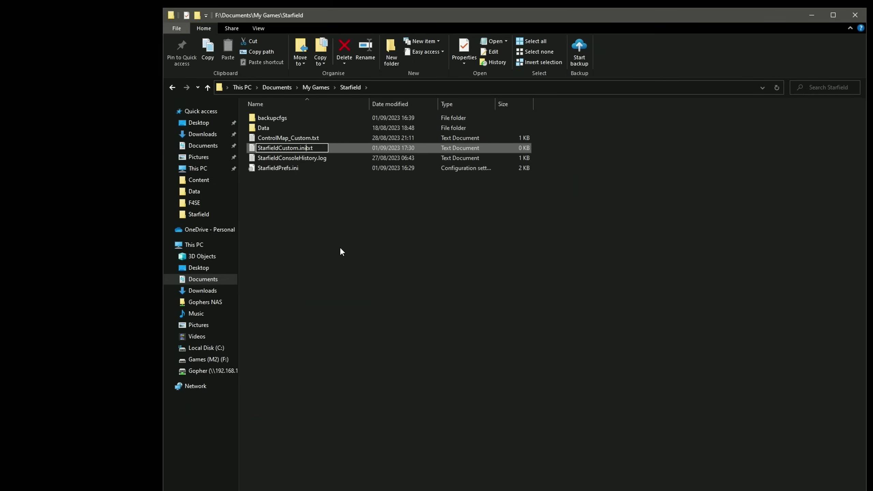
key(Delete)
key(Delete)
key(Return)
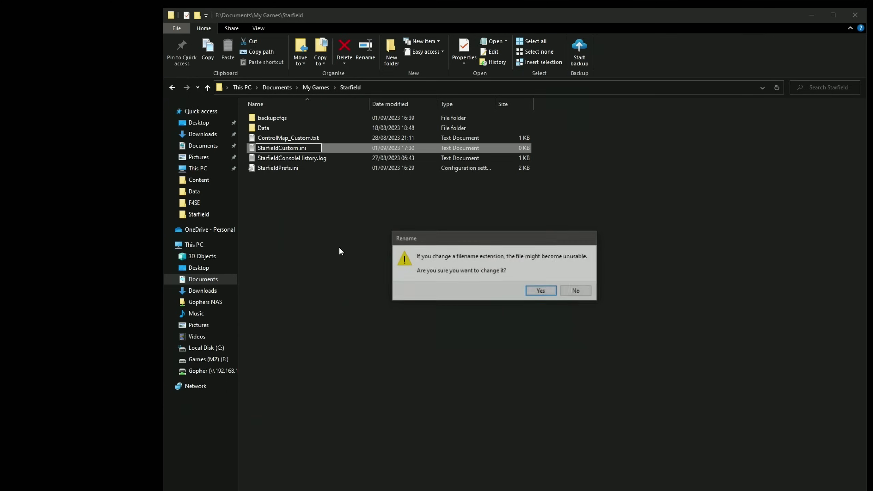
click(541, 291)
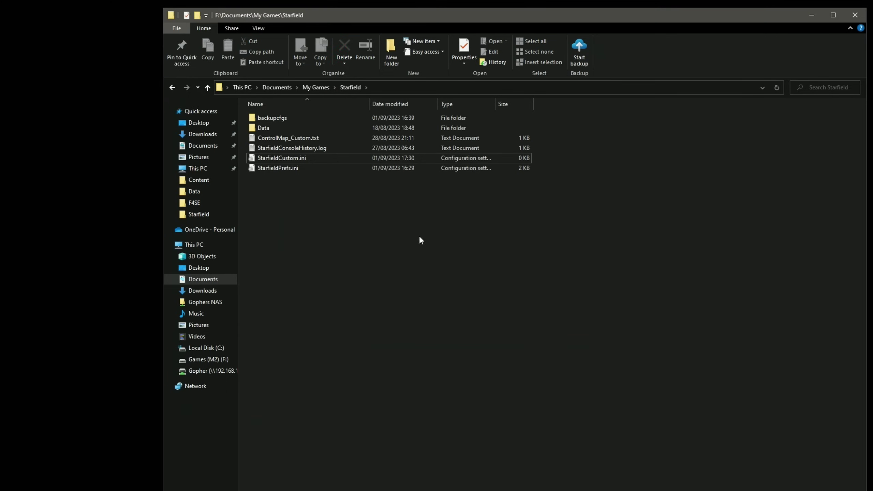
Paste the [Archive], bInvalidateOlderFiles=1 and sResourceDataDirsFinal= lines into StarfieldCustom.ini and save
double_click(292, 157)
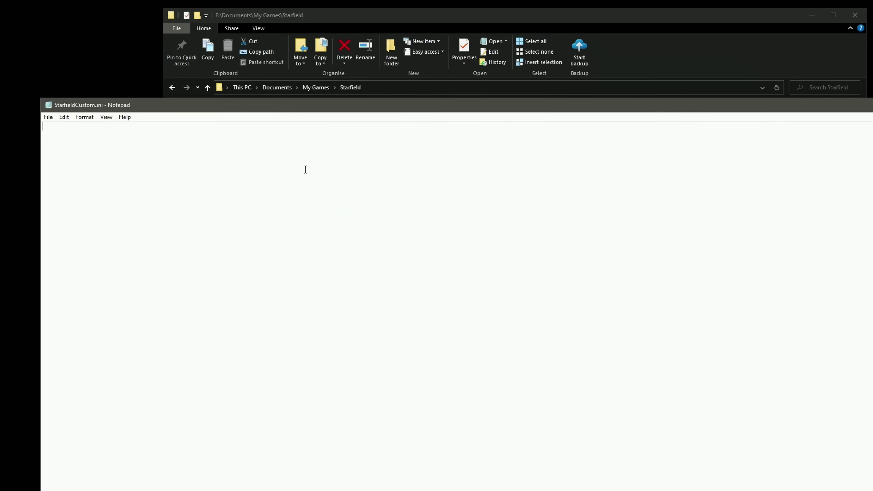
text([Archive] bInvalidateOlderFiles=1 sResourceDataDirsFinal=)
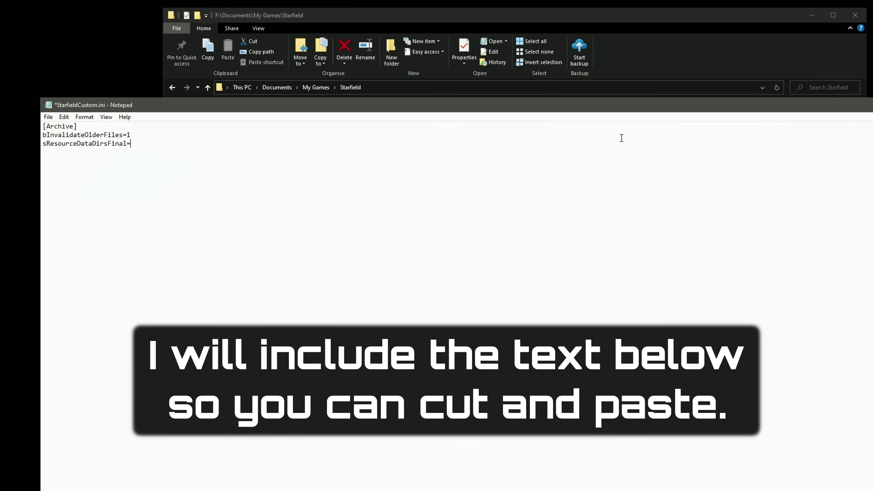
key(ctrl+s)
click(49, 116)
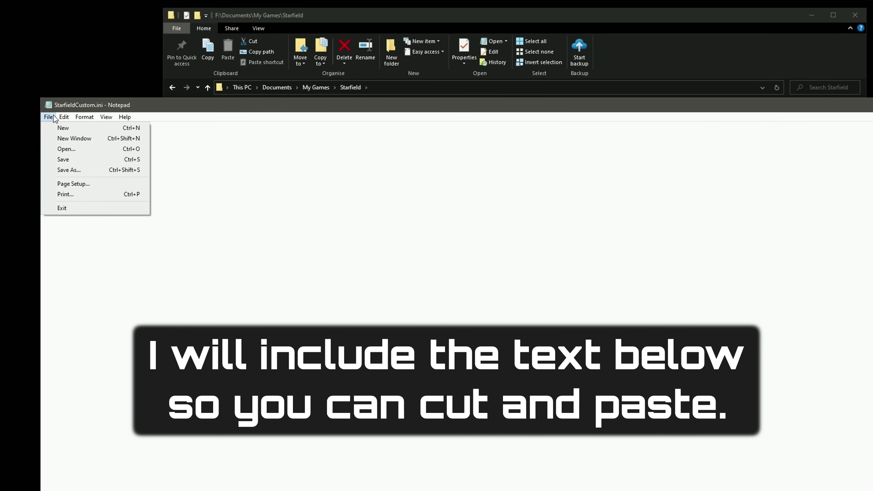